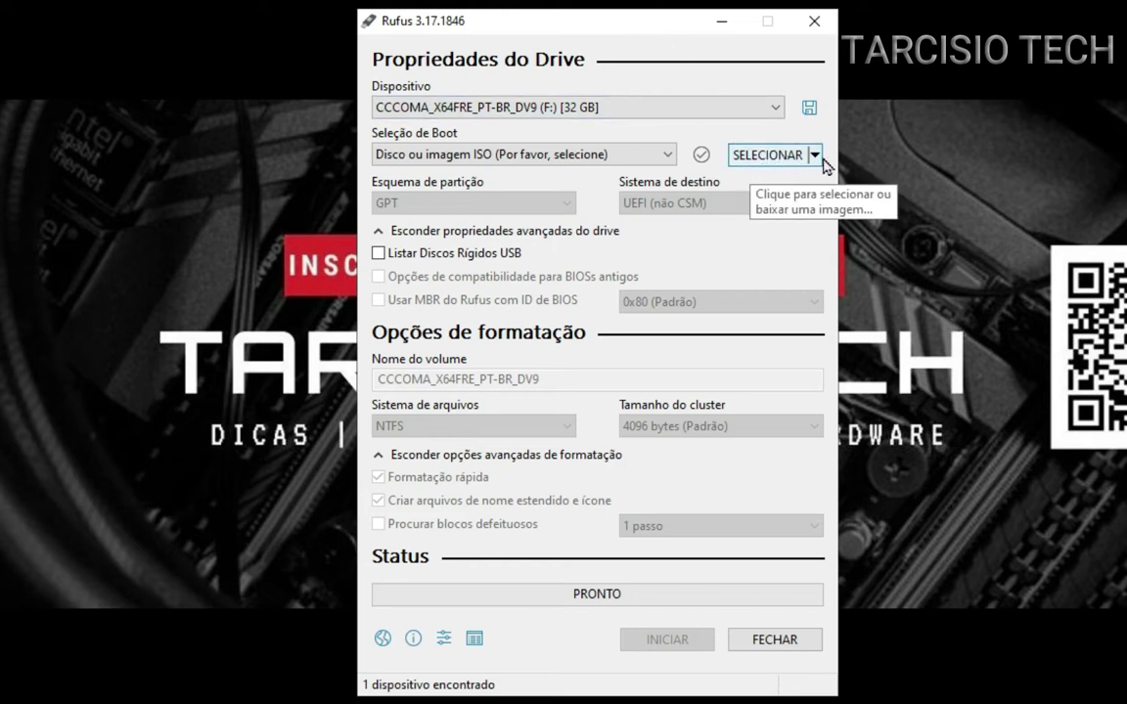
# Switch the boot image source to downloading (BAIXAR) and choose Windows 11 as the ISO version
pyautogui.click(816, 158)
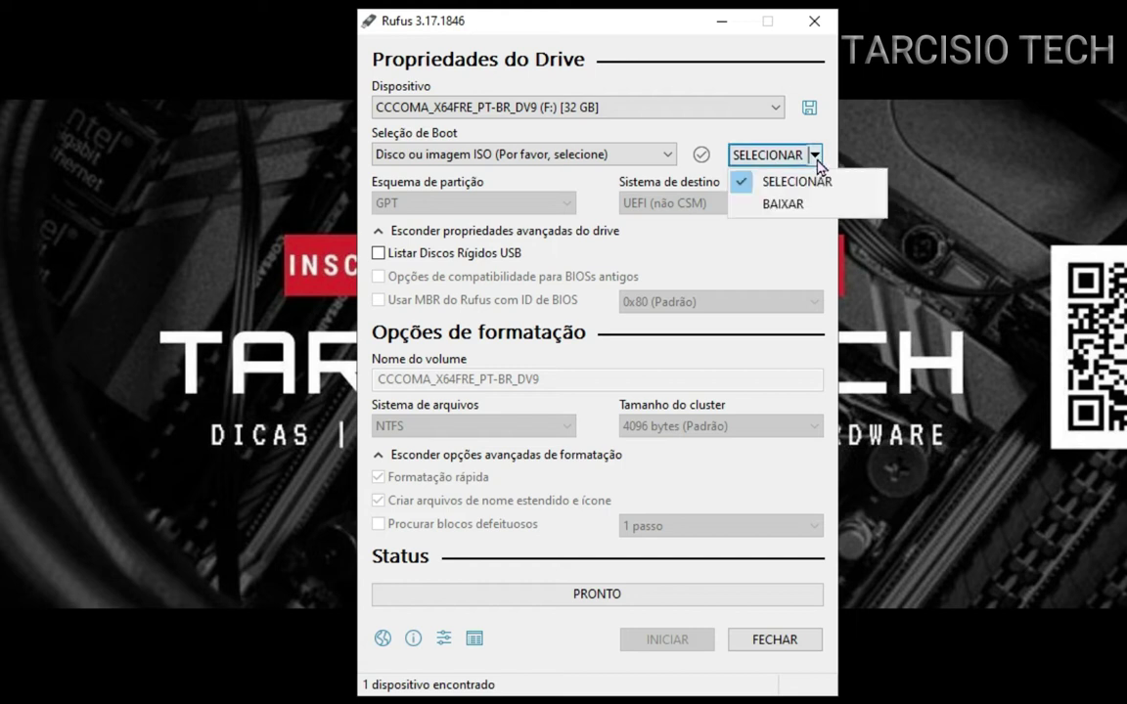
pyautogui.click(783, 205)
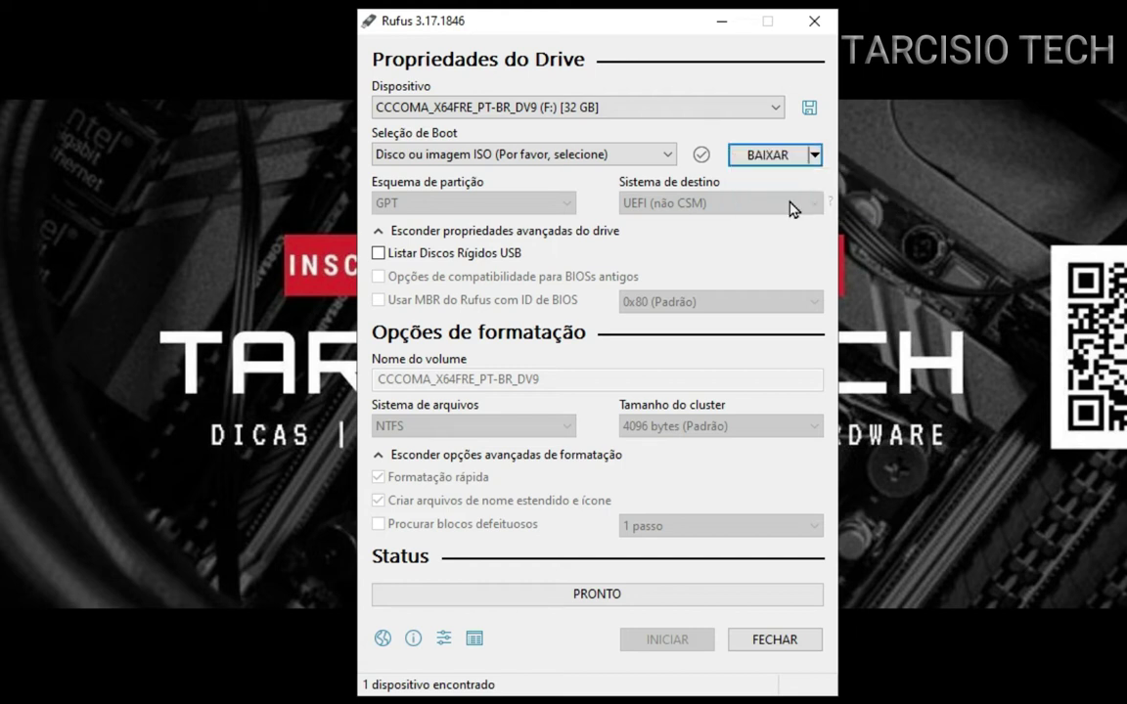
pyautogui.click(757, 159)
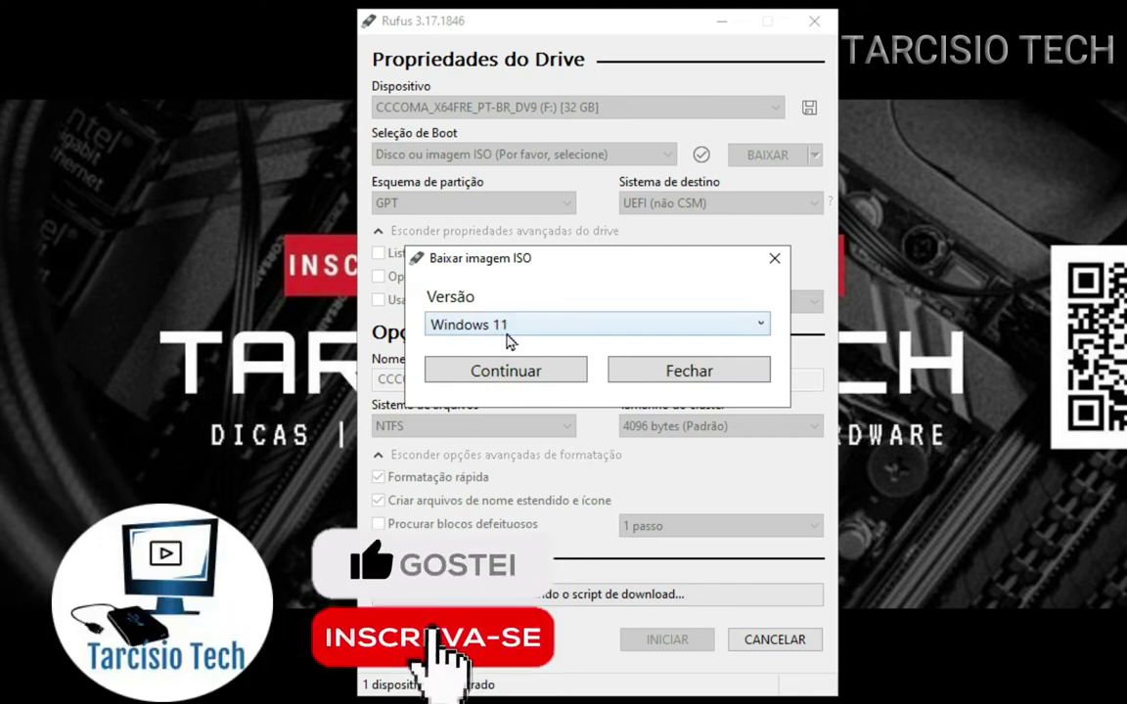
pyautogui.click(758, 325)
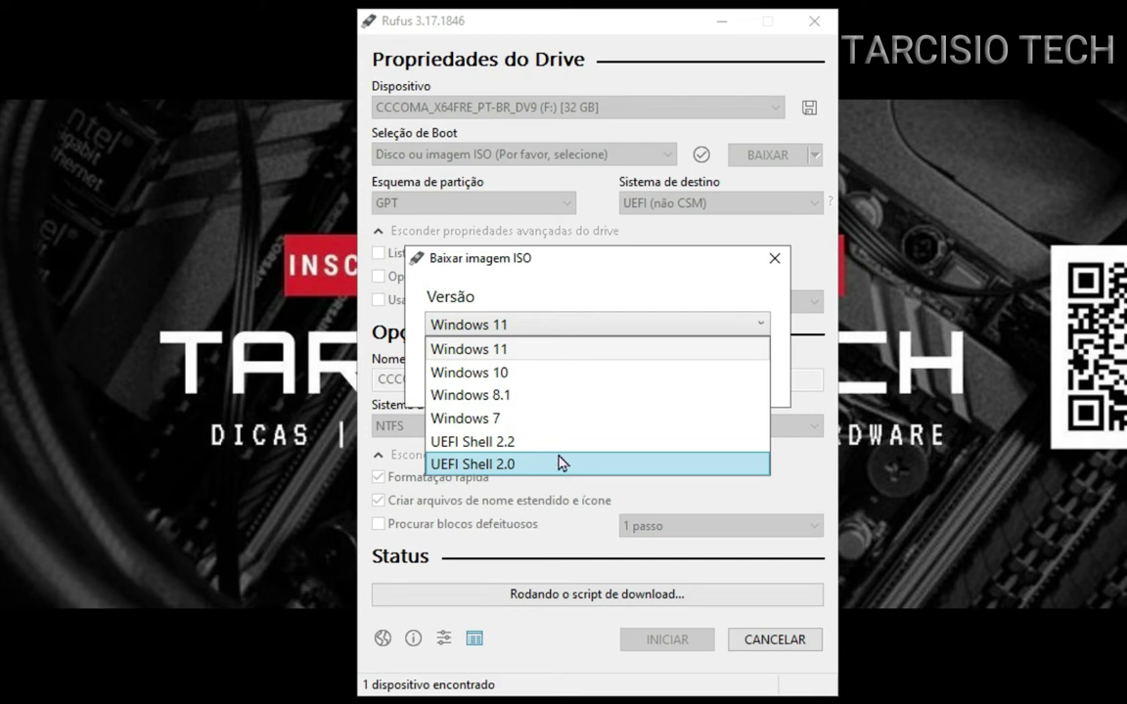
pyautogui.click(528, 358)
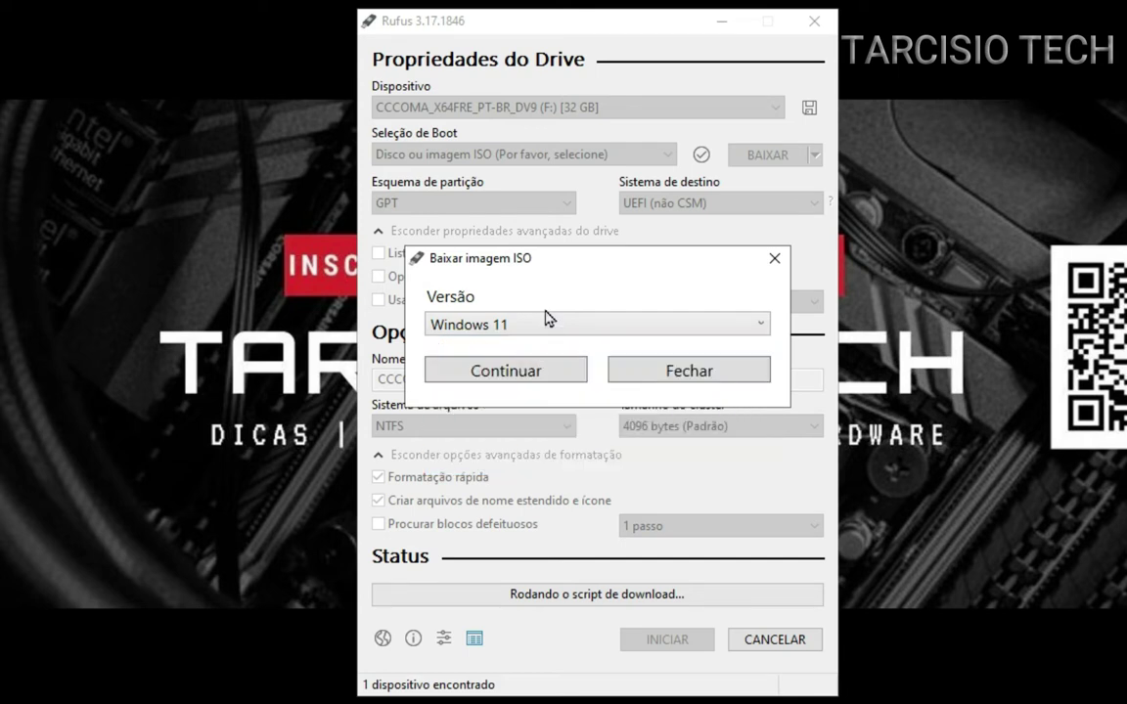
pyautogui.click(548, 376)
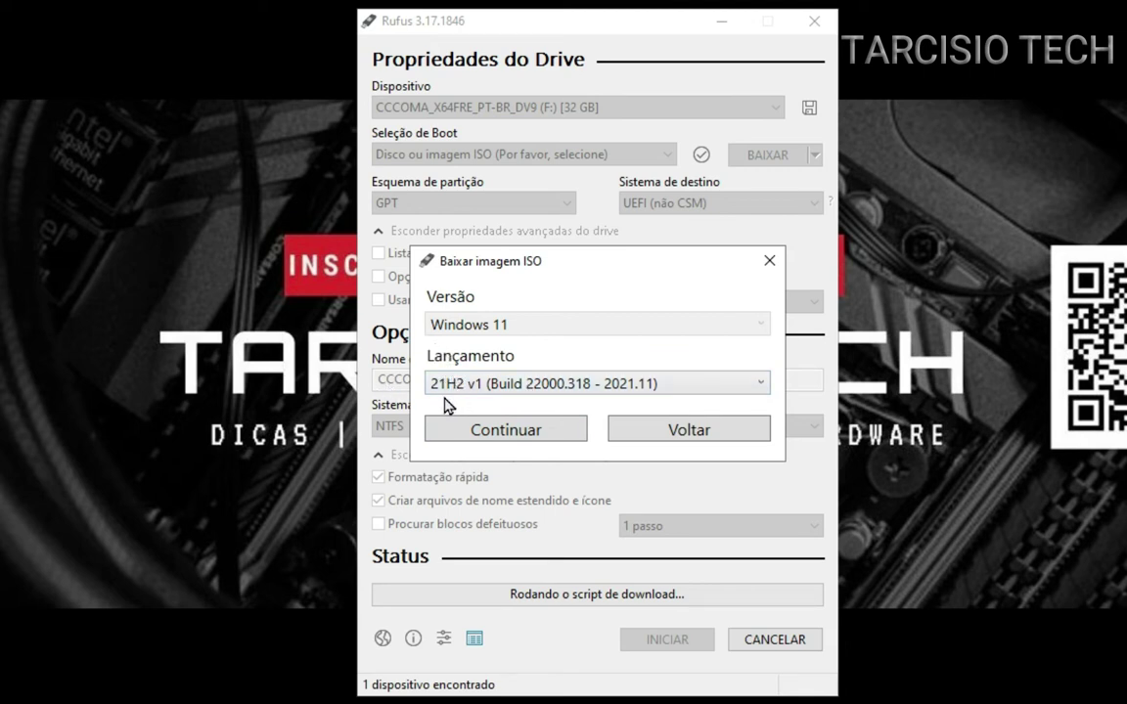
# Accept release 21H2 v1 (Build 22000.318 - 2021.11), edition Windows 11 Home/Pro/Edu and language Português (Brasil) for the ISO
pyautogui.click(530, 436)
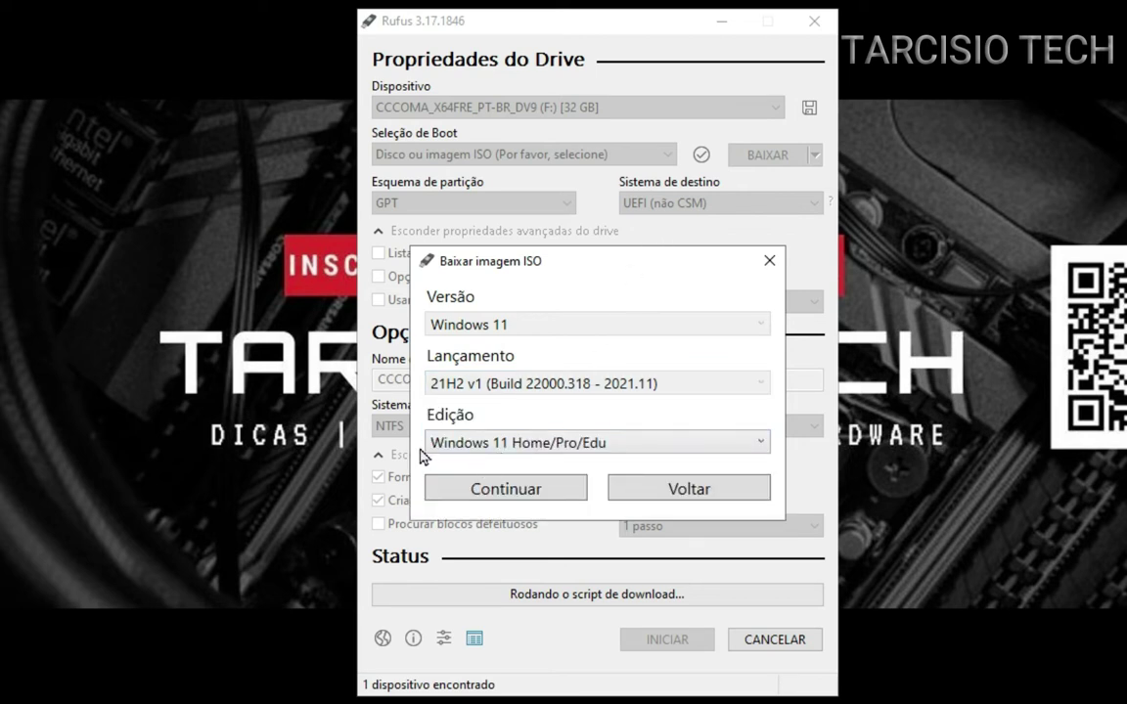
pyautogui.click(492, 497)
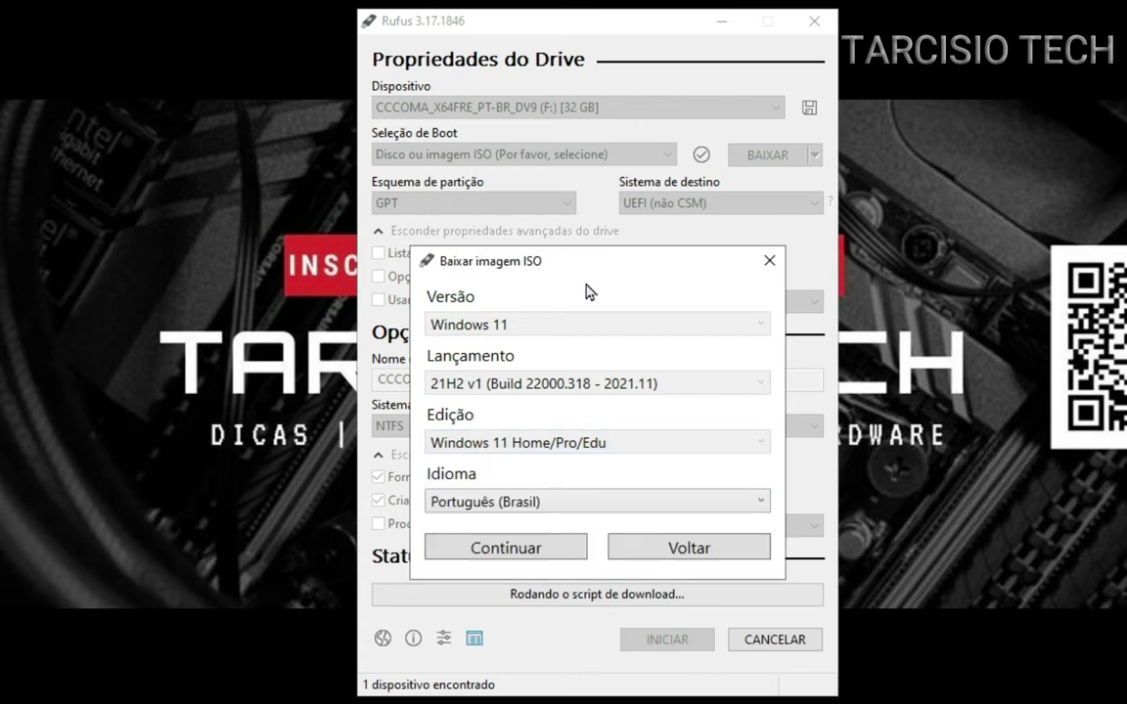
pyautogui.click(472, 503)
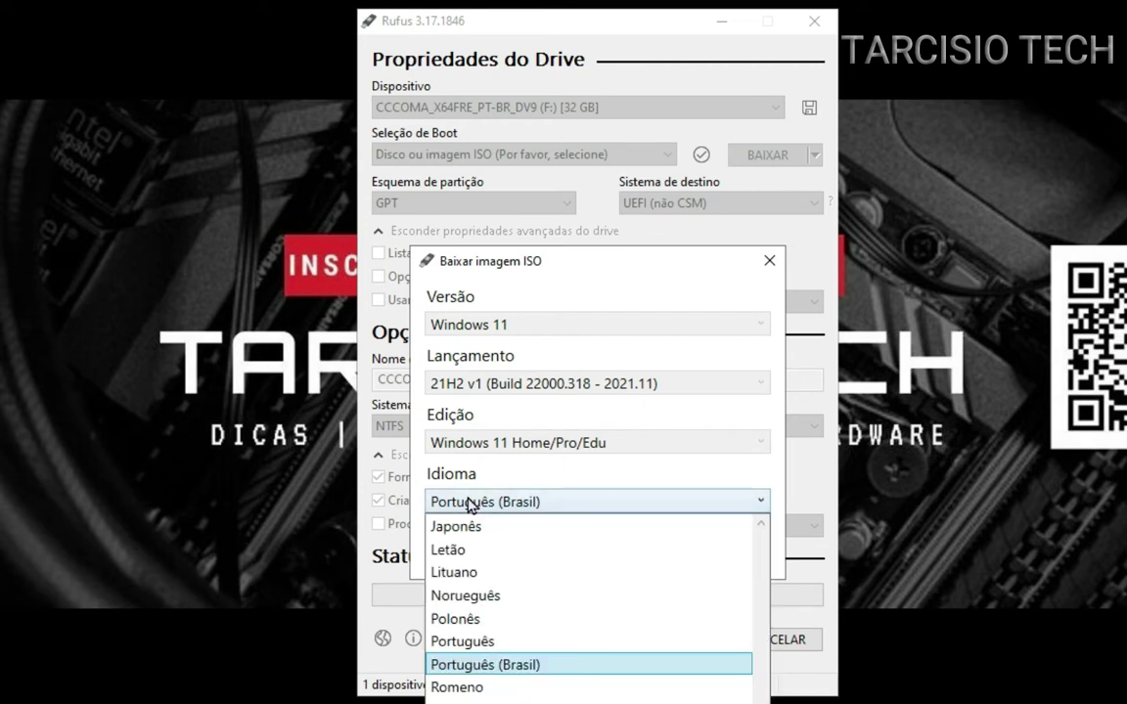
pyautogui.click(472, 503)
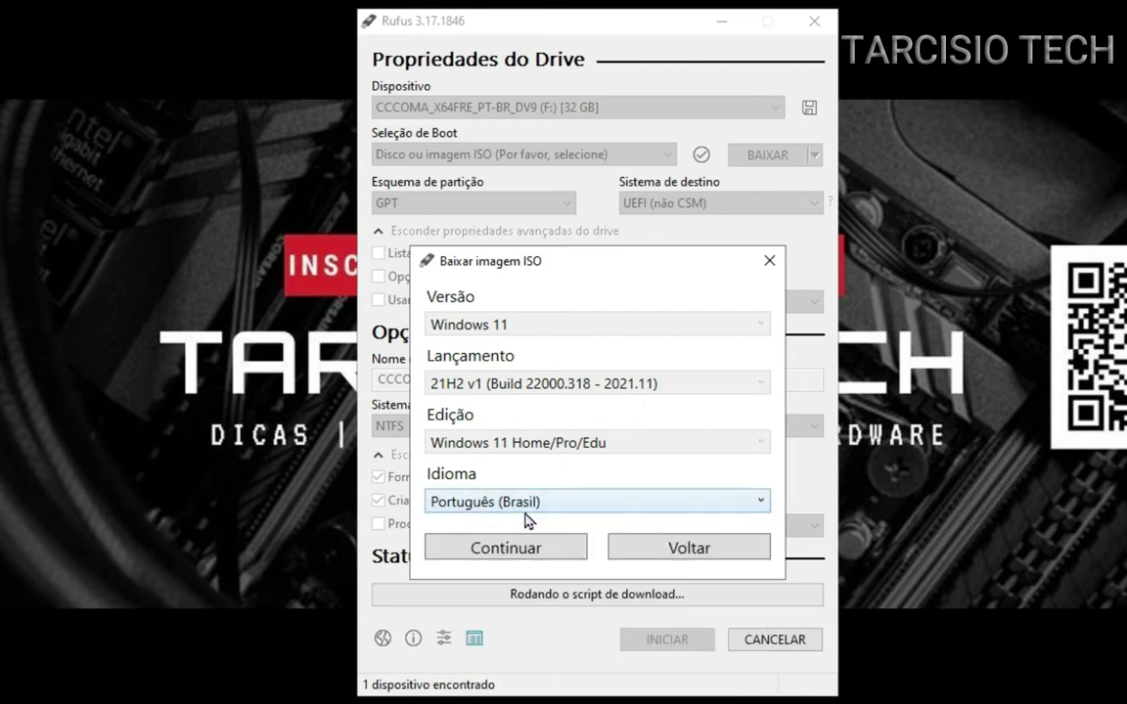
pyautogui.click(551, 554)
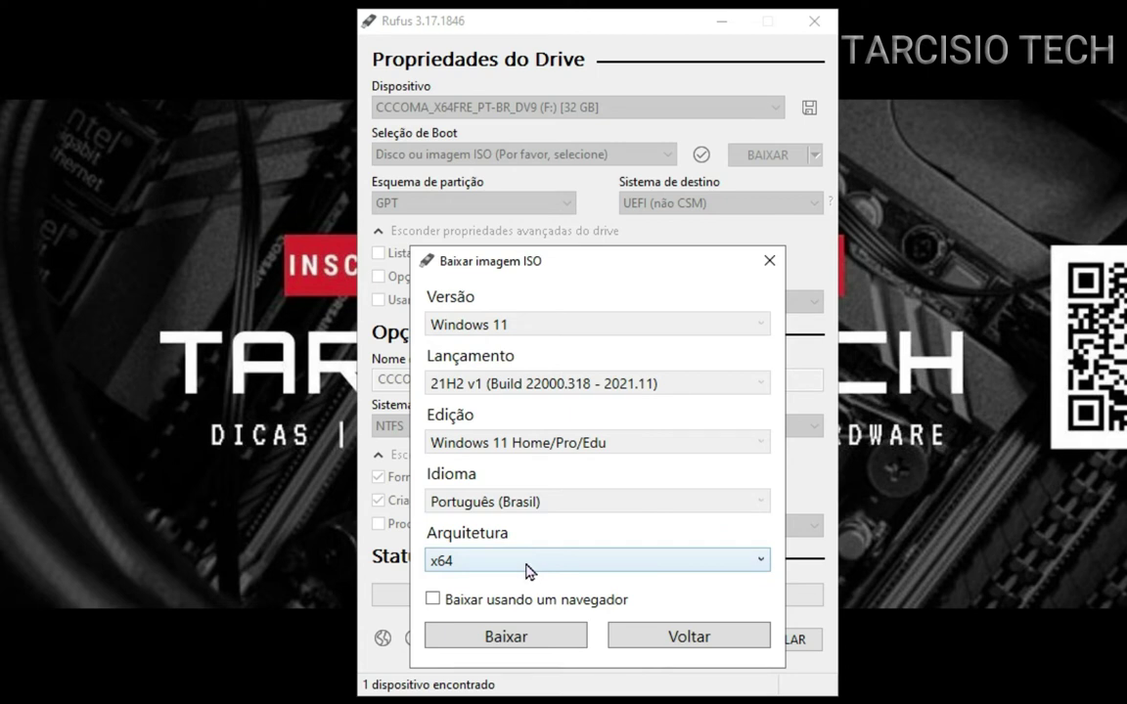
# Keep the x64 architecture and start the ISO download using a web browser
pyautogui.click(527, 565)
pyautogui.click(526, 565)
pyautogui.click(434, 599)
pyautogui.click(508, 636)
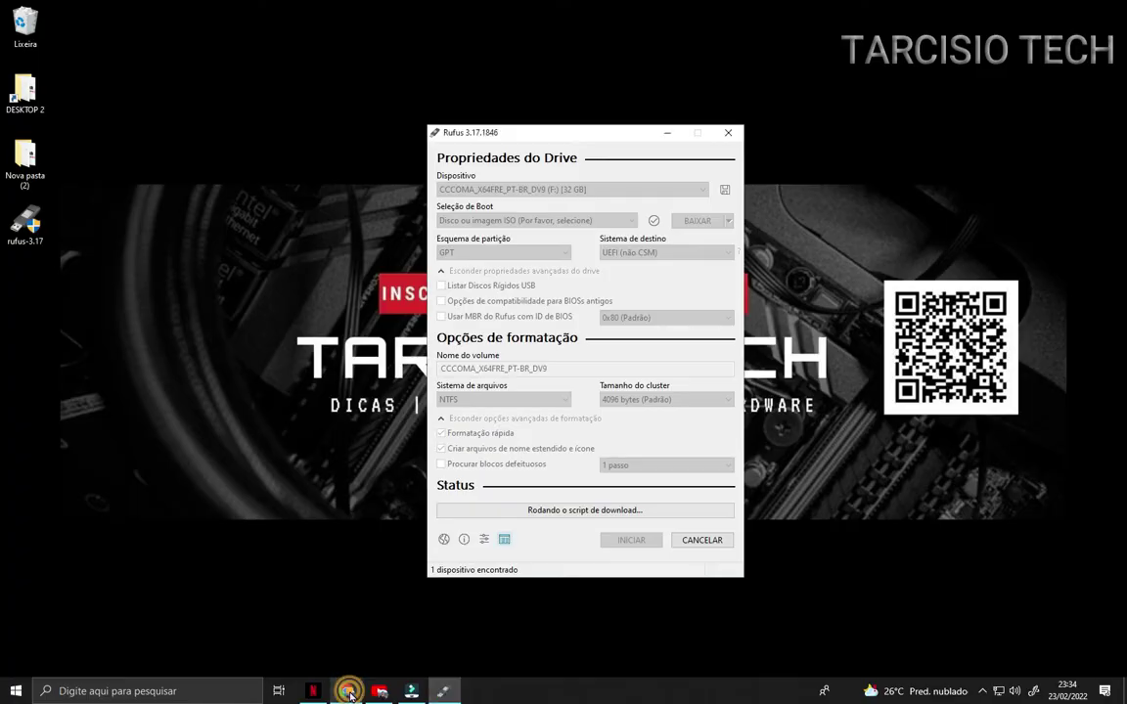
# Switch to Chrome, cancel the duplicate Win11_BrazilianPortuguese_x64v1 (1).iso download and remove it from the downloads list
pyautogui.click(348, 691)
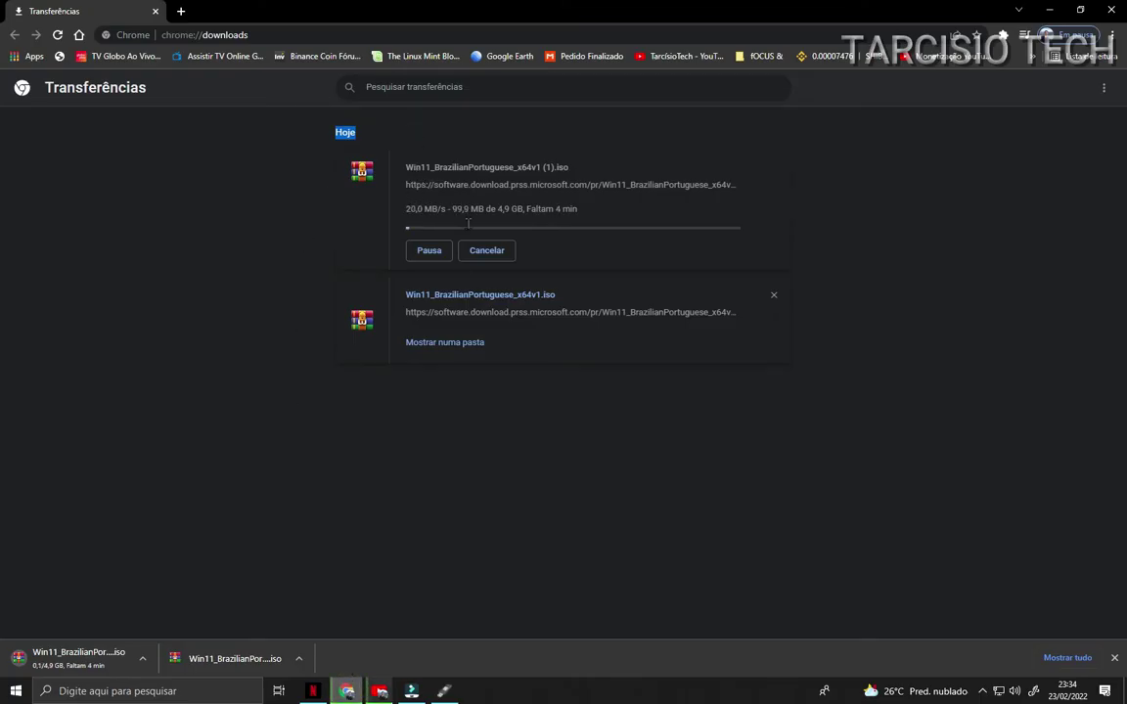
pyautogui.click(498, 251)
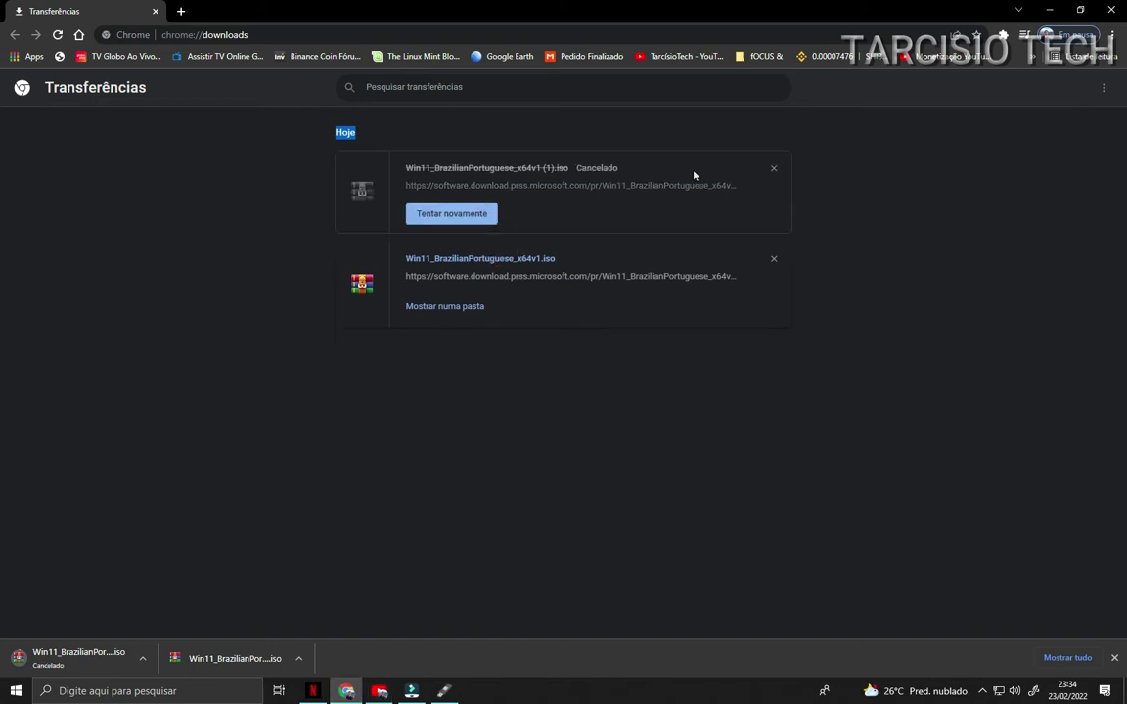
pyautogui.click(774, 168)
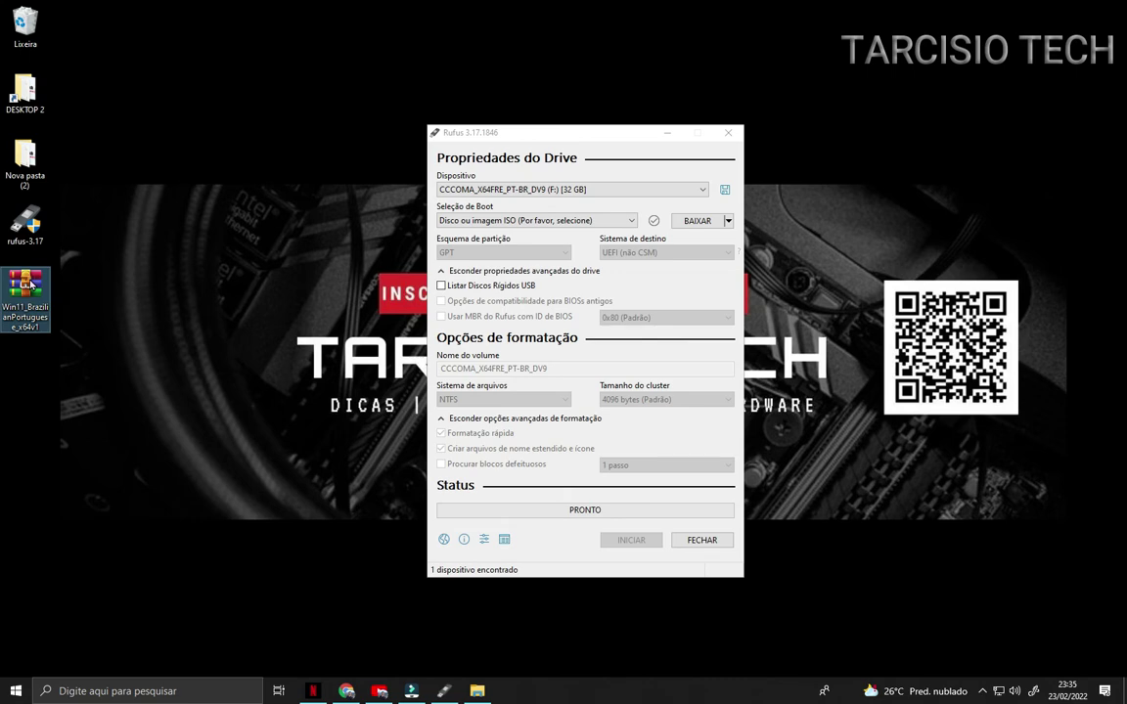
# Open the Win11_BrazilianPortuguese_x64v1 image from the desktop in WinRAR to examine its contents, and close it
pyautogui.doubleClick(29, 284)
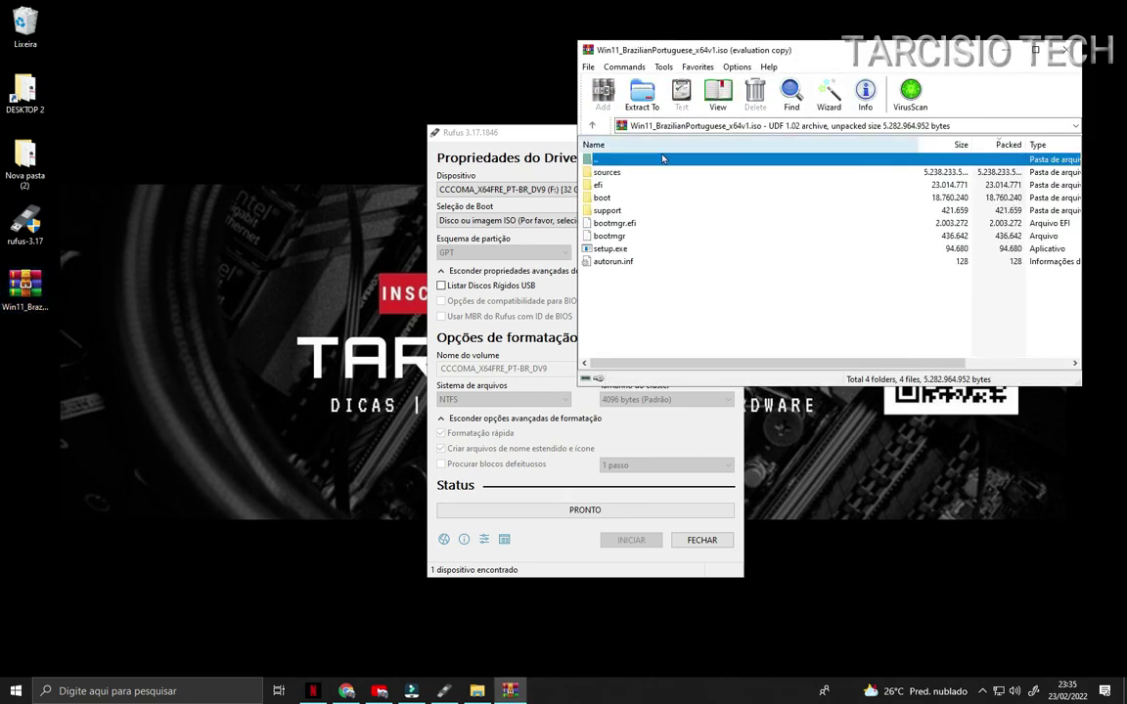
pyautogui.click(888, 219)
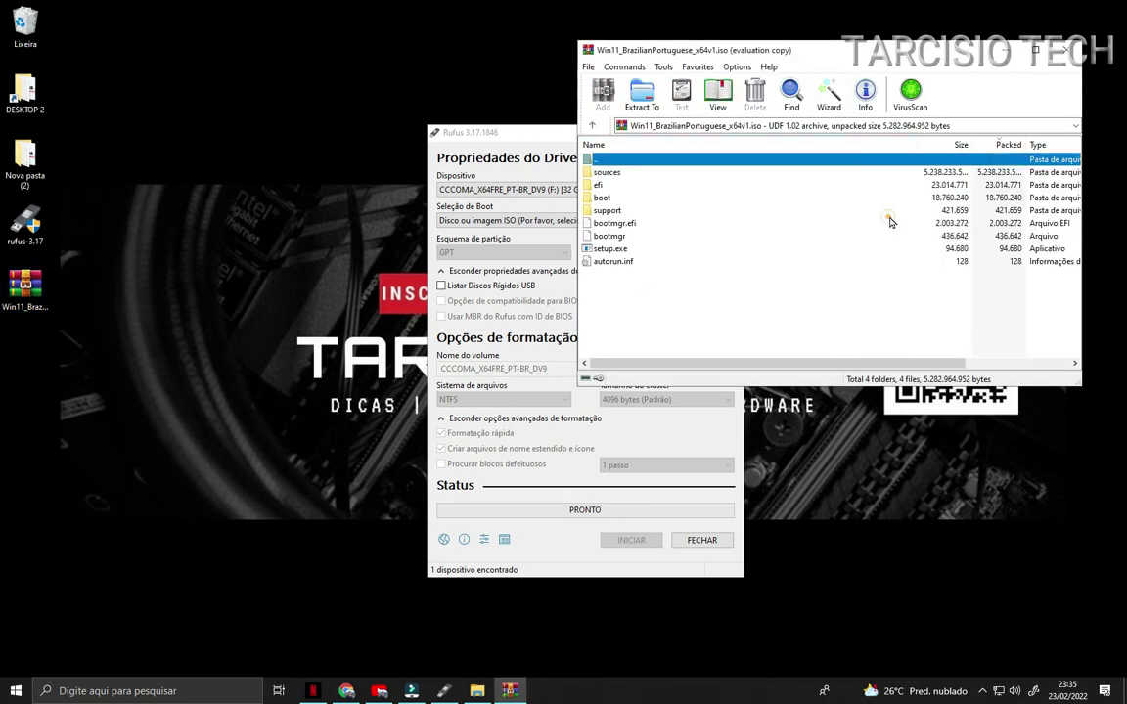
pyautogui.press('Escape')
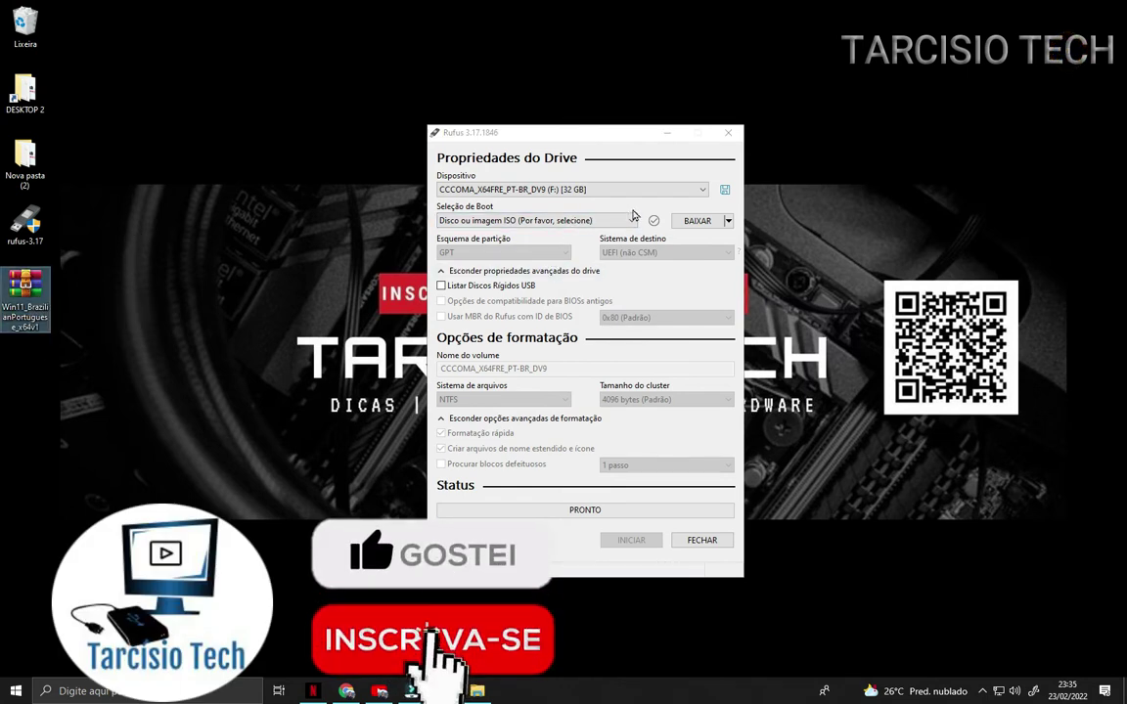
# Switch Rufus back to selecting a local image (SELECIONAR) and load Win11_BrazilianPortuguese_x64v1 from the Área de Trabalho folder
pyautogui.click(571, 137)
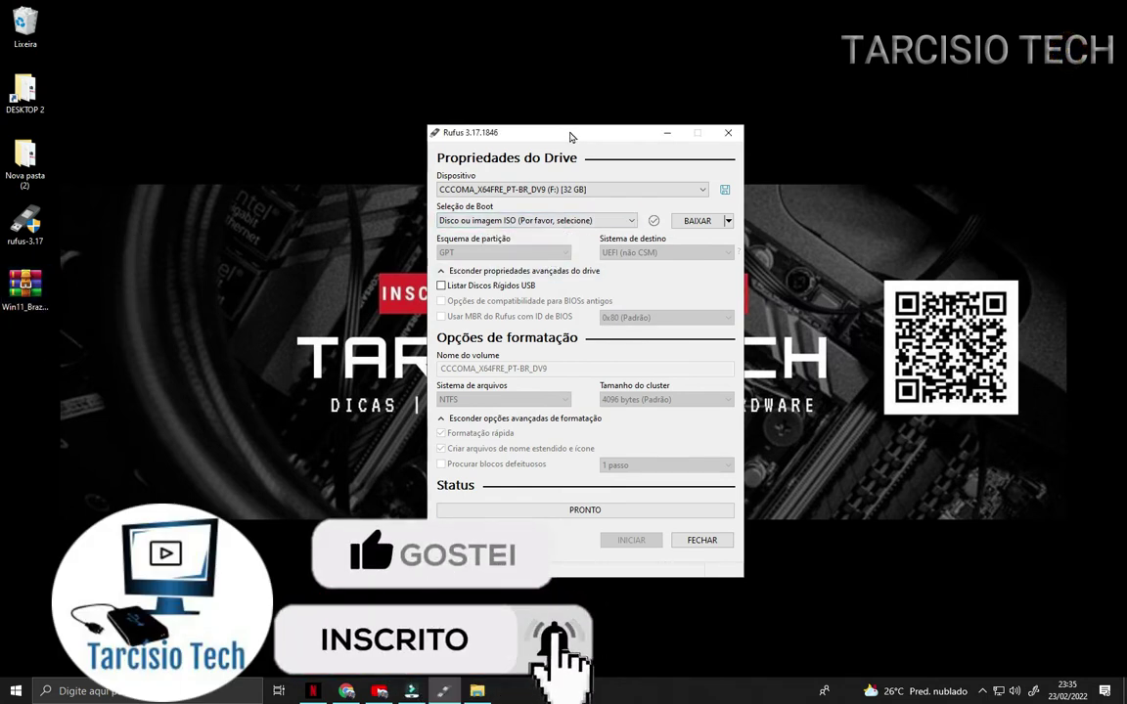
pyautogui.moveTo(571, 137); pyautogui.dragTo(451, 107)
pyautogui.click(606, 191)
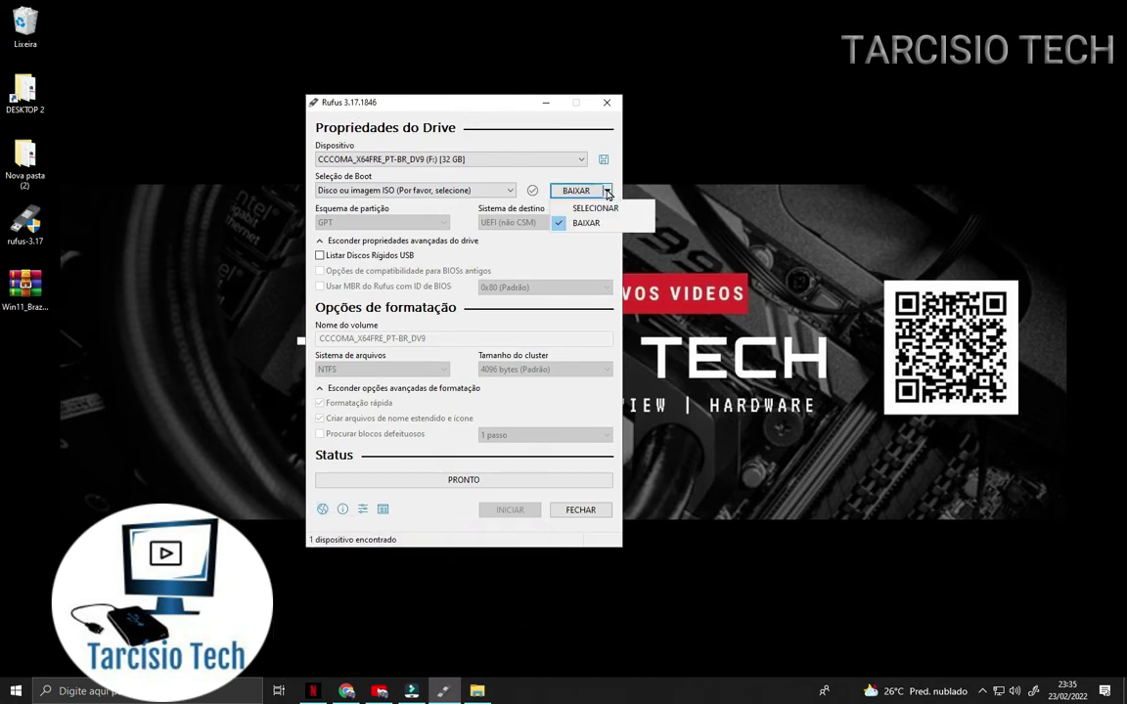
pyautogui.click(589, 208)
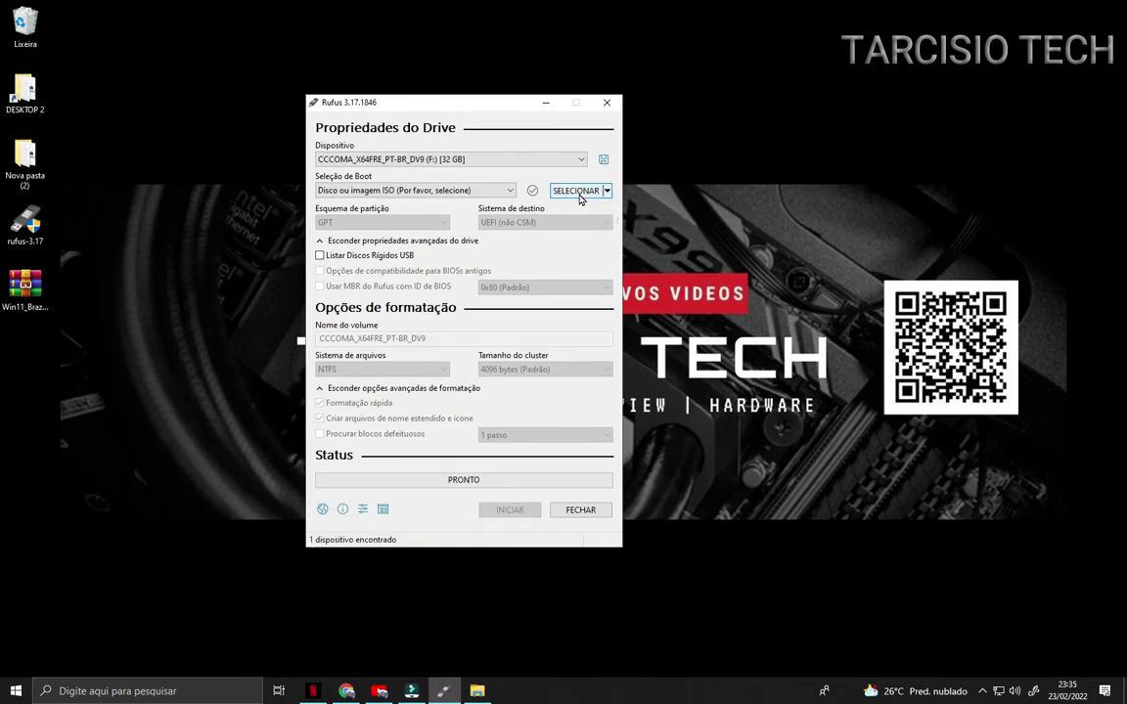
pyautogui.click(576, 191)
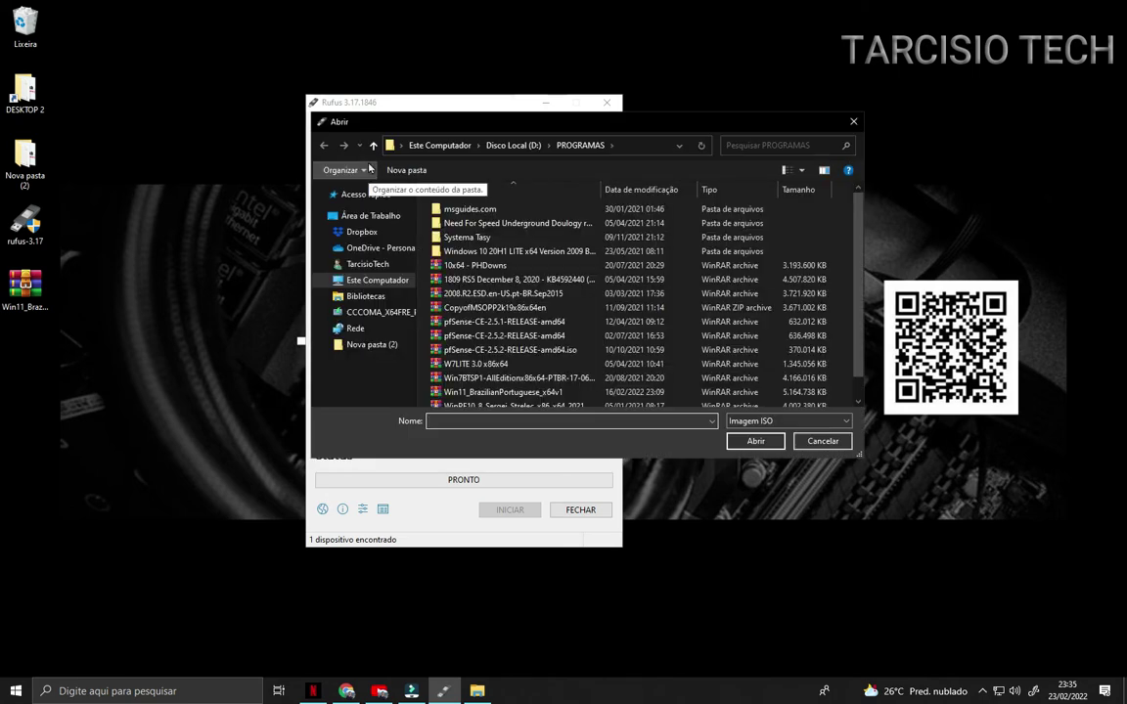
pyautogui.click(368, 217)
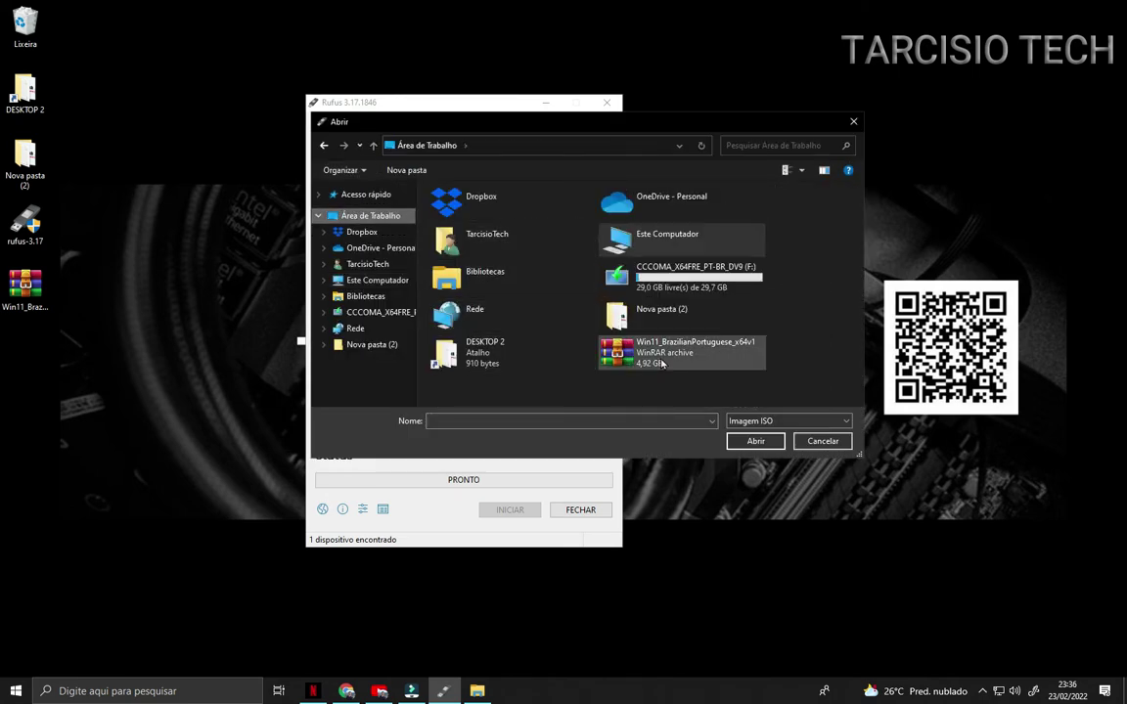
pyautogui.click(703, 353)
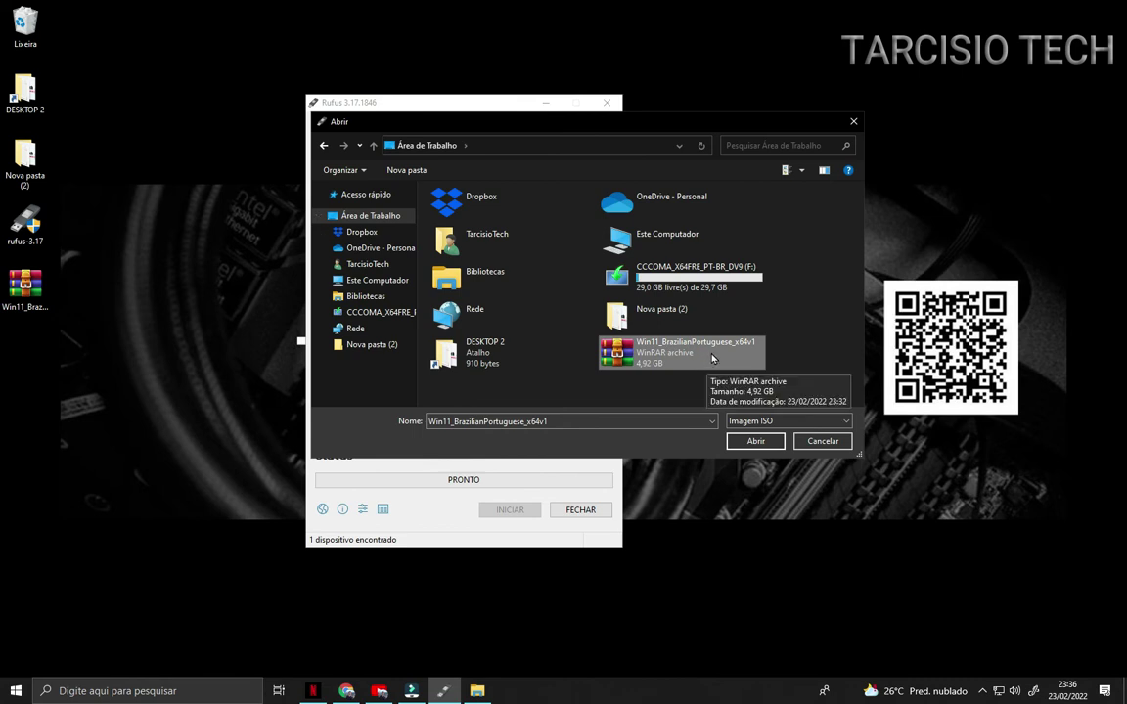
pyautogui.click(755, 441)
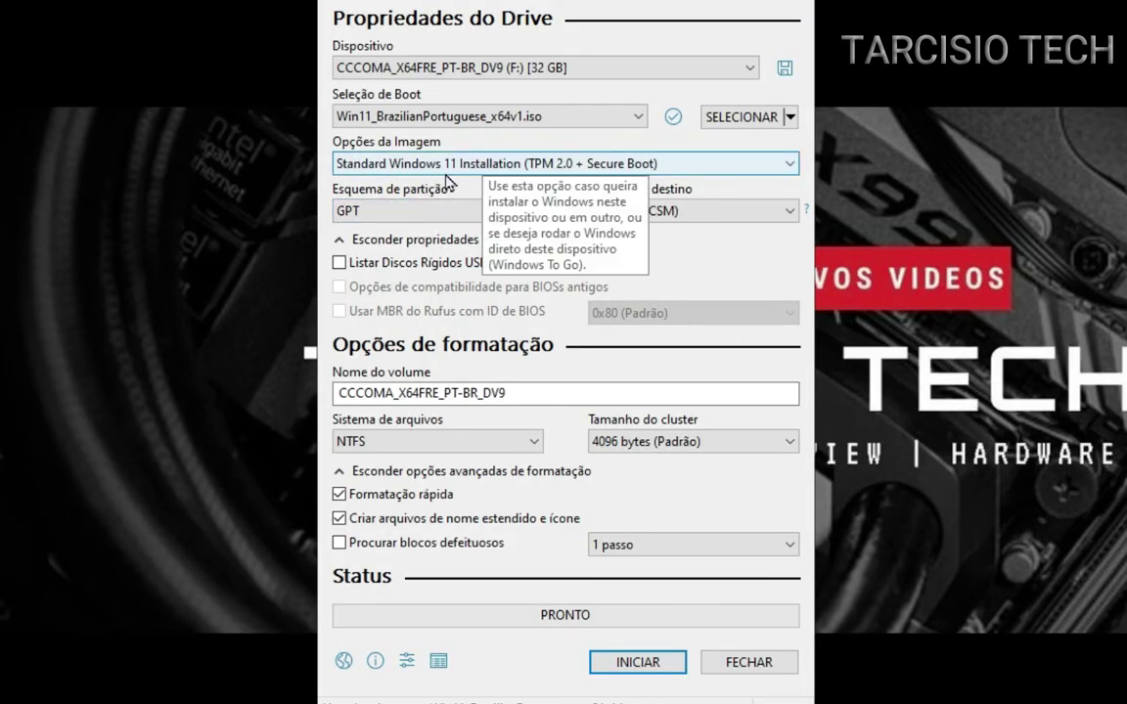
# Write the Windows 11 image to the 32 GB USB drive, accepting the erasure of its data, and close Rufus once finished
pyautogui.moveTo(564, 184)
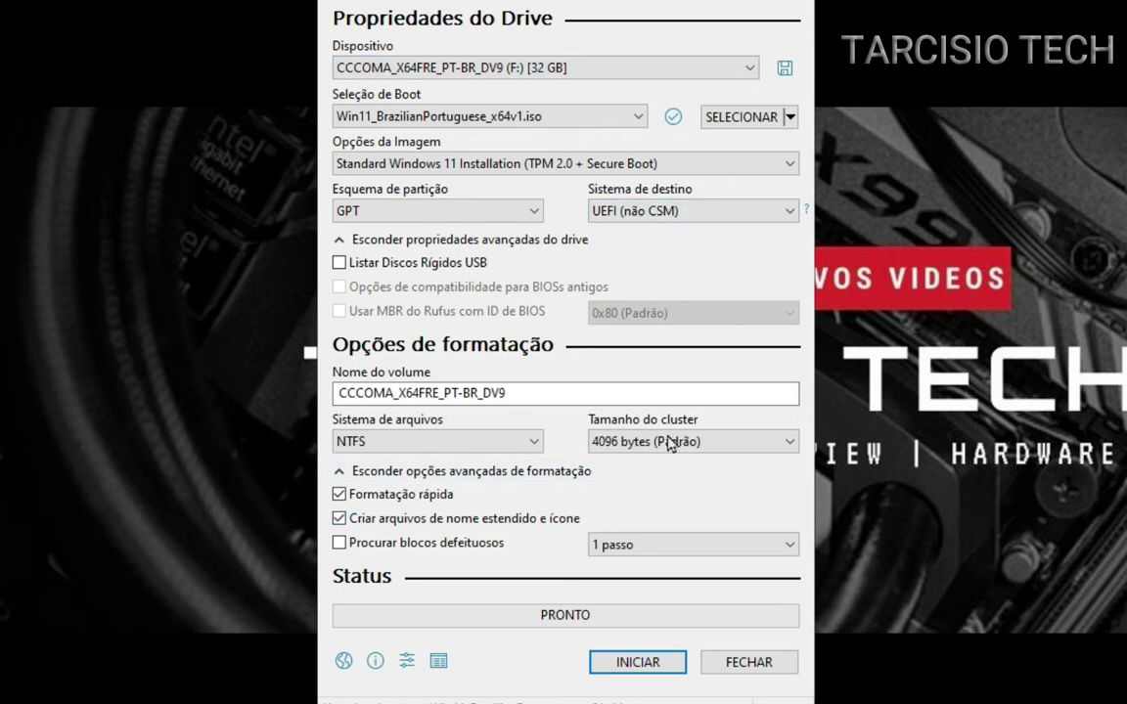
pyautogui.click(641, 665)
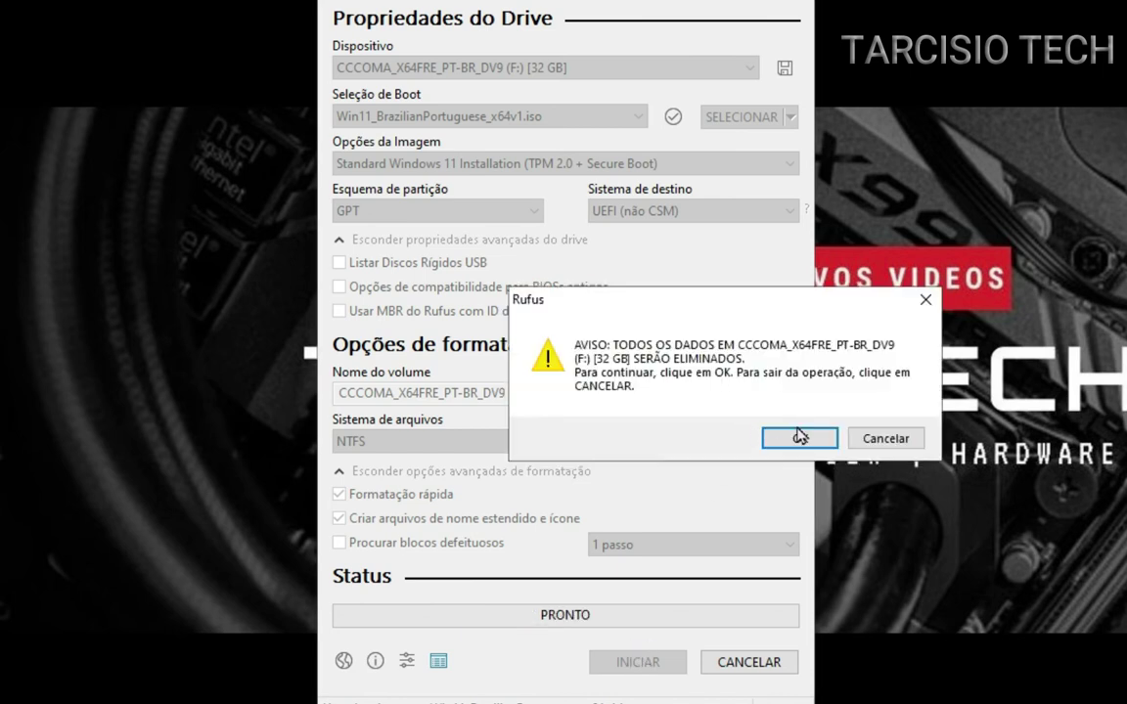
pyautogui.click(797, 436)
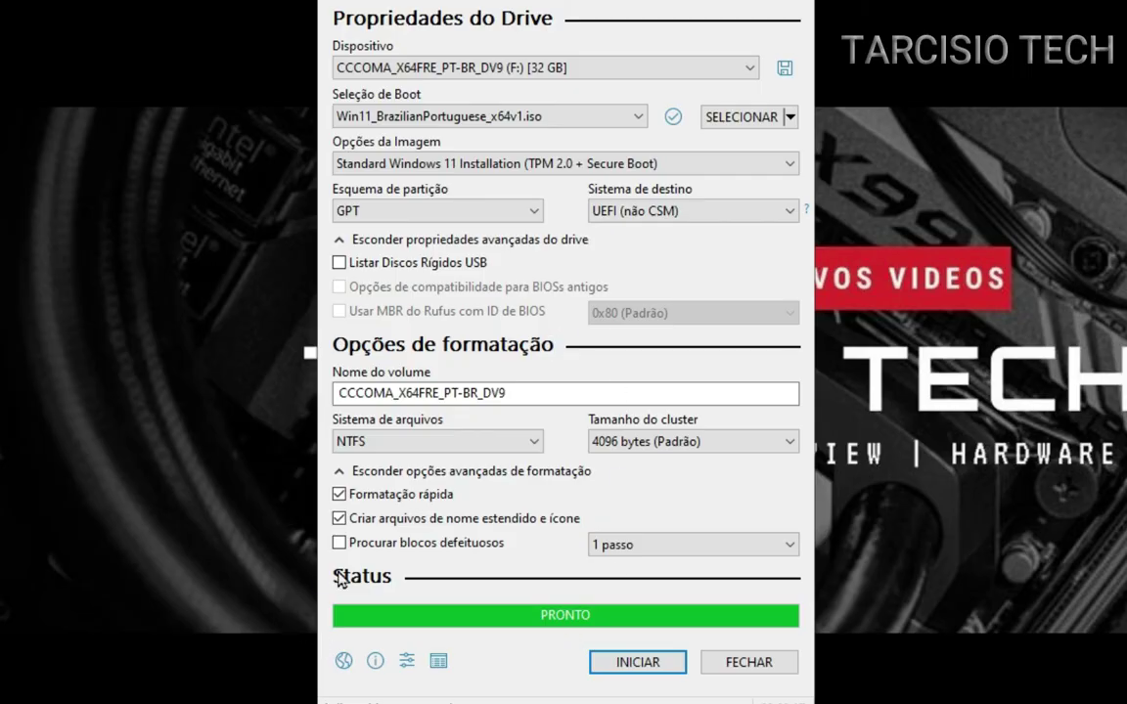
pyautogui.click(749, 664)
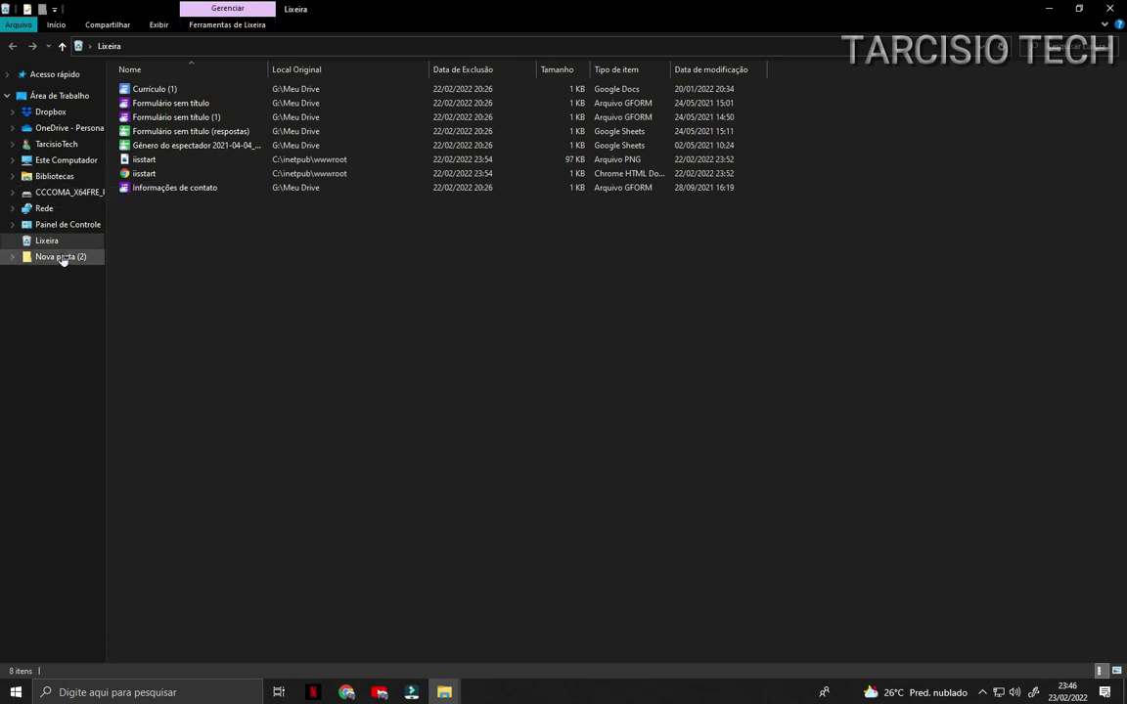
# In File Explorer, open the CCCOMA_X64FRE_PT-BR_DV9 (F:) drive and expand its folder tree to examine the installation files
pyautogui.click(70, 194)
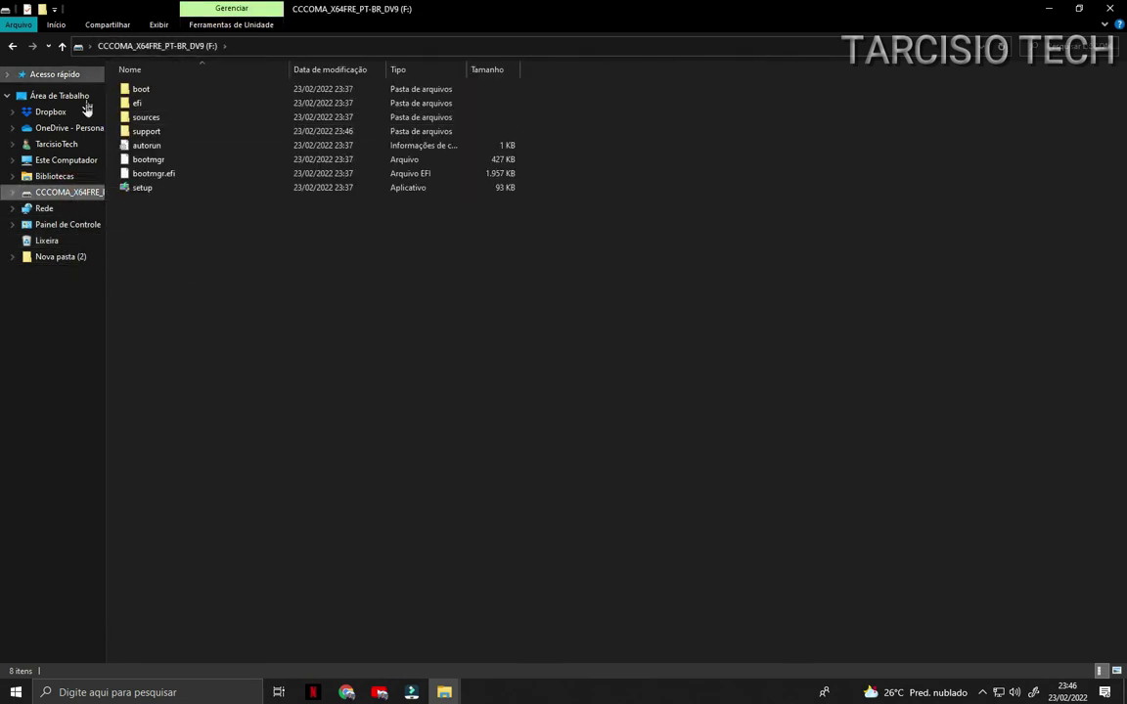
pyautogui.click(12, 192)
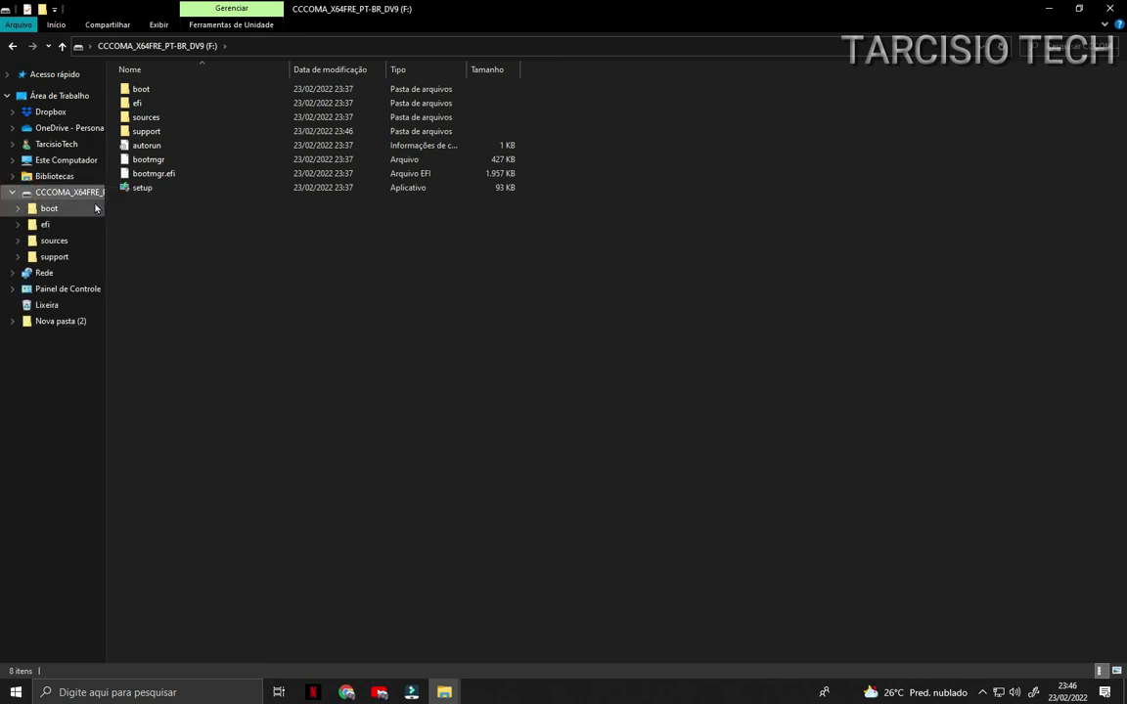